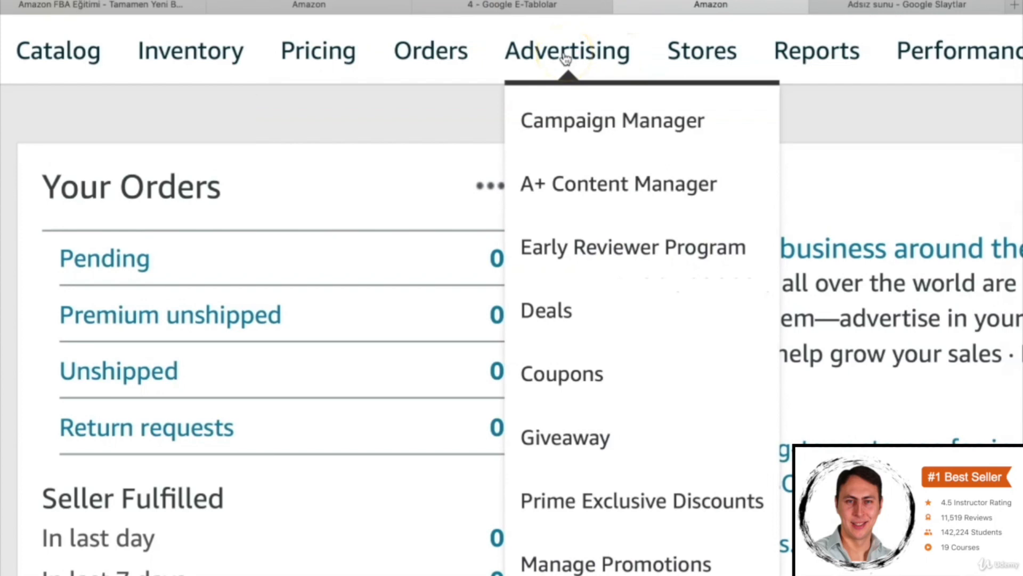
# - Start creating a new Sponsored Products campaign from the campaign manager
pyautogui.click(590, 115)
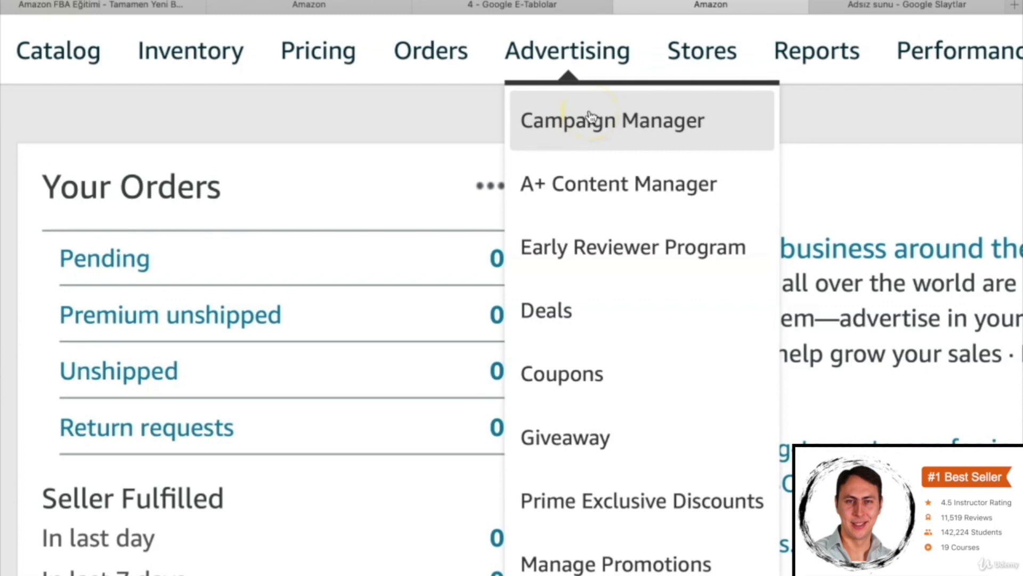
pyautogui.click(308, 6)
pyautogui.click(488, 381)
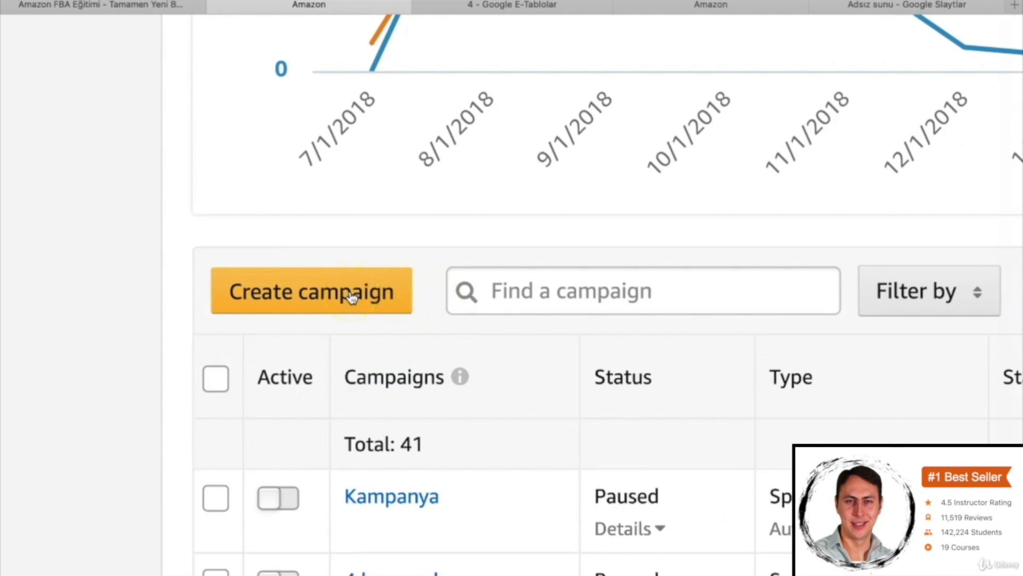
pyautogui.click(350, 297)
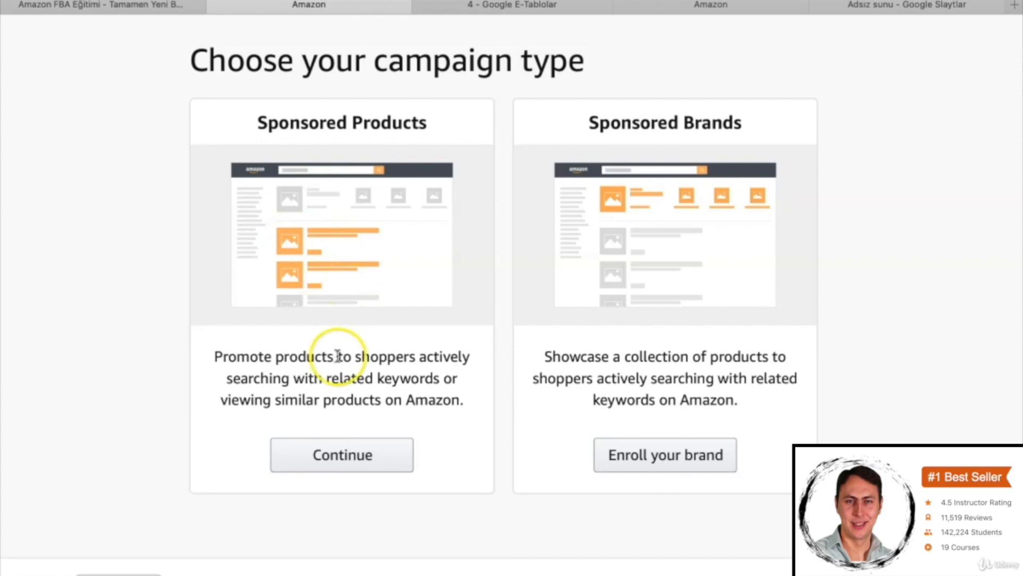
pyautogui.click(341, 469)
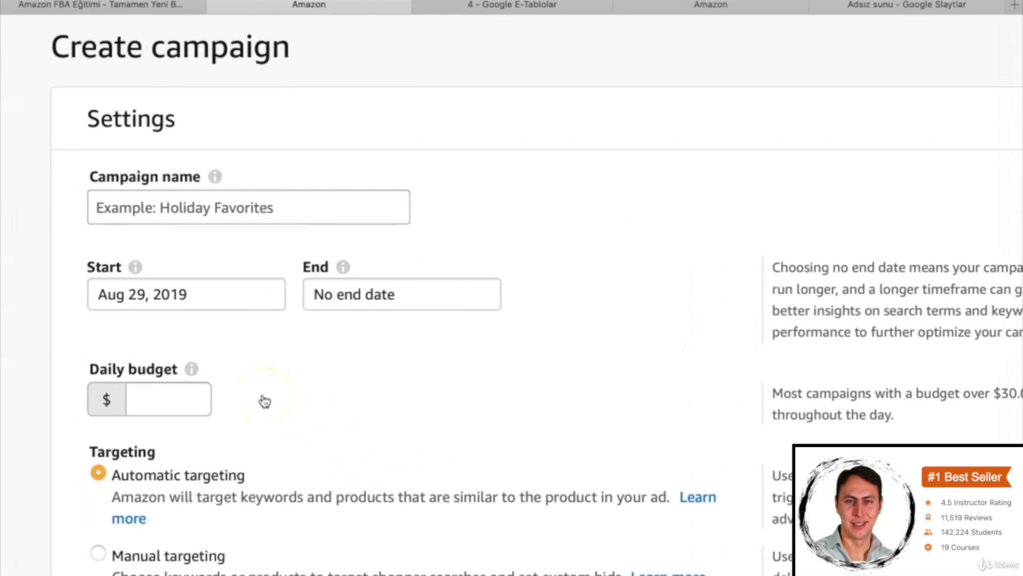
# - Name the campaign "Yeni Kampanya"
pyautogui.click(202, 211)
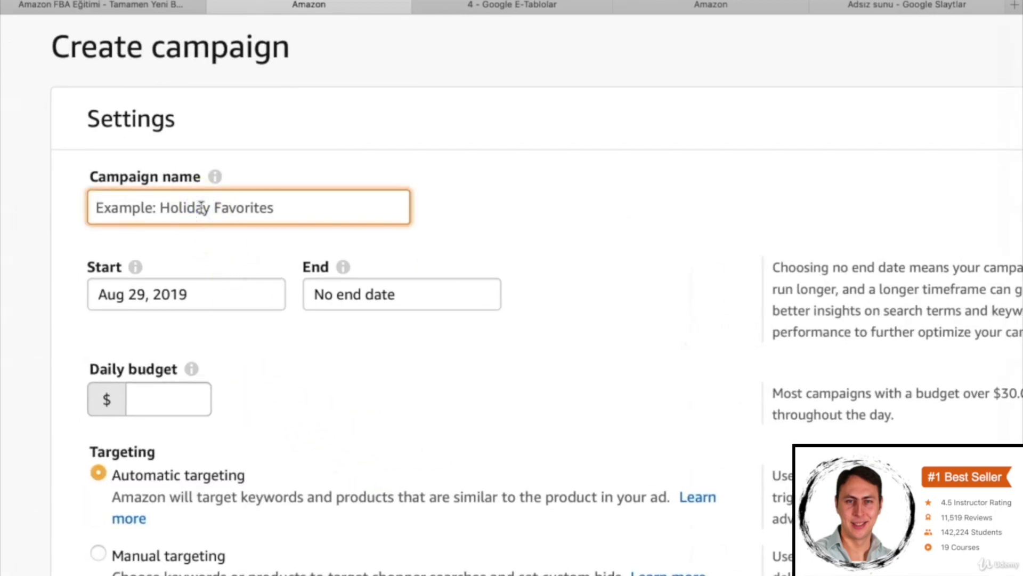
pyautogui.write('Yeni ')
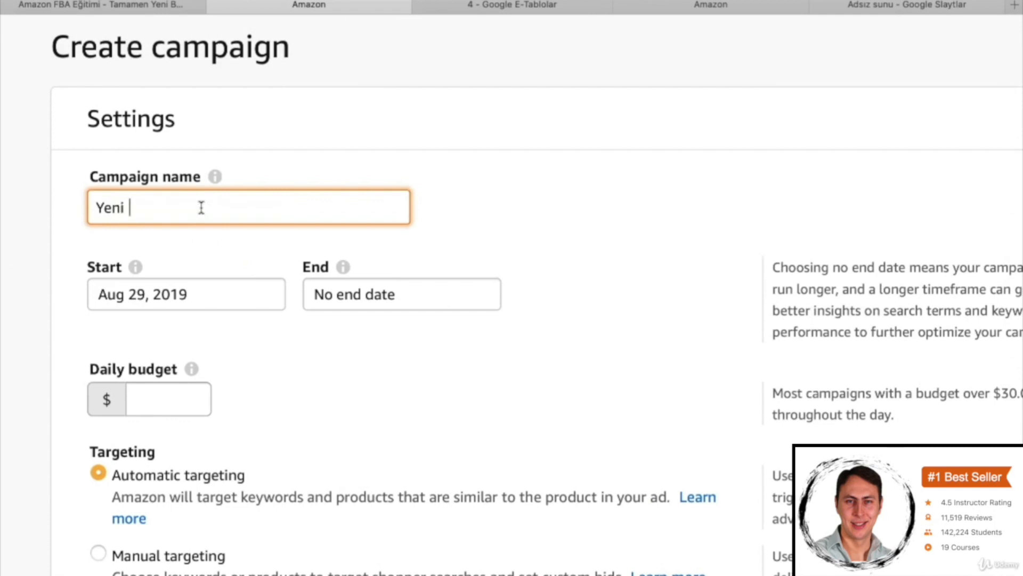
pyautogui.write('Kampanya')
pyautogui.click(200, 215)
# - Set the campaign's daily budget to $10
pyautogui.scroll(-2, 291, 394)
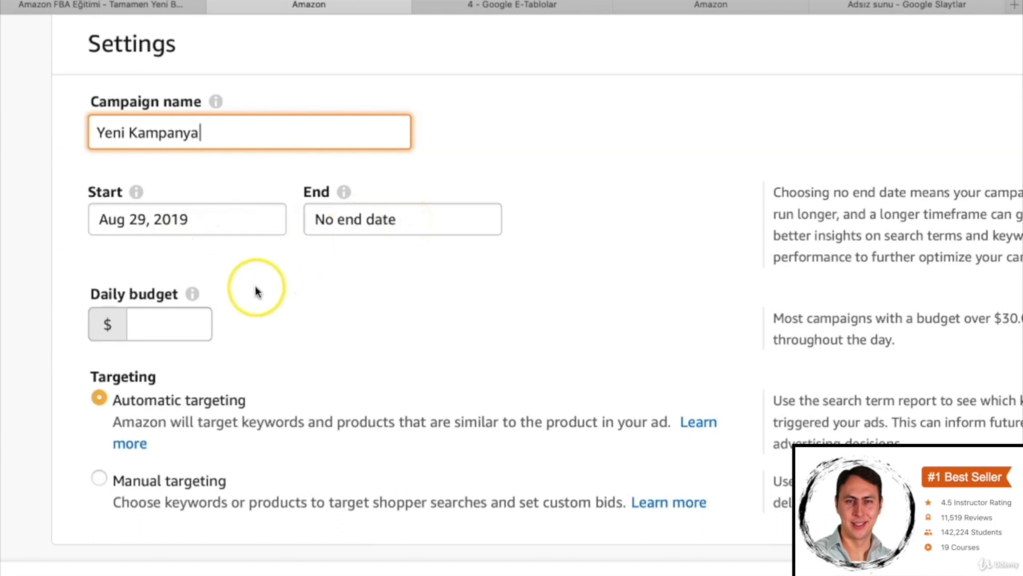
pyautogui.click(166, 322)
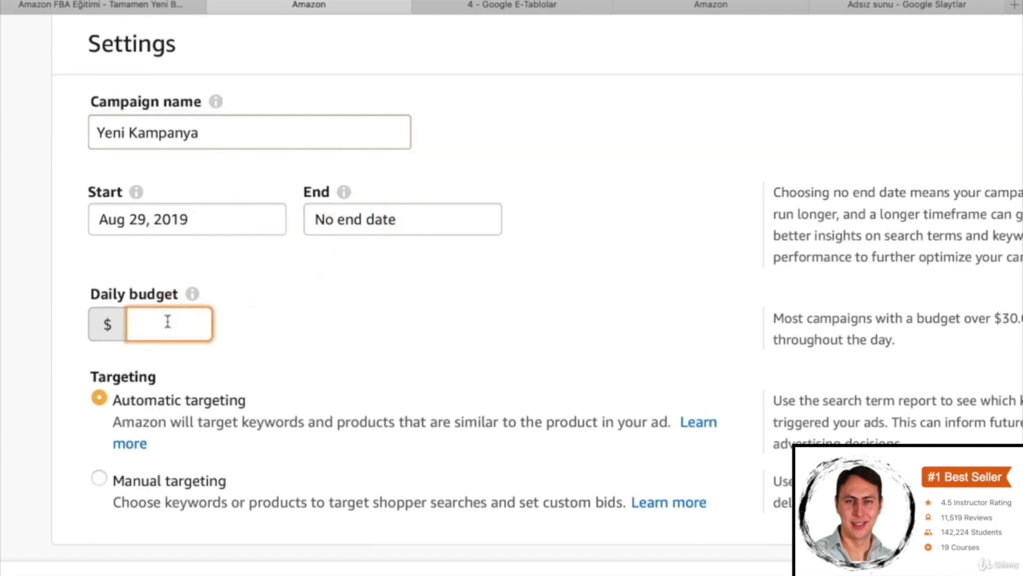
pyautogui.write('10')
pyautogui.click(336, 314)
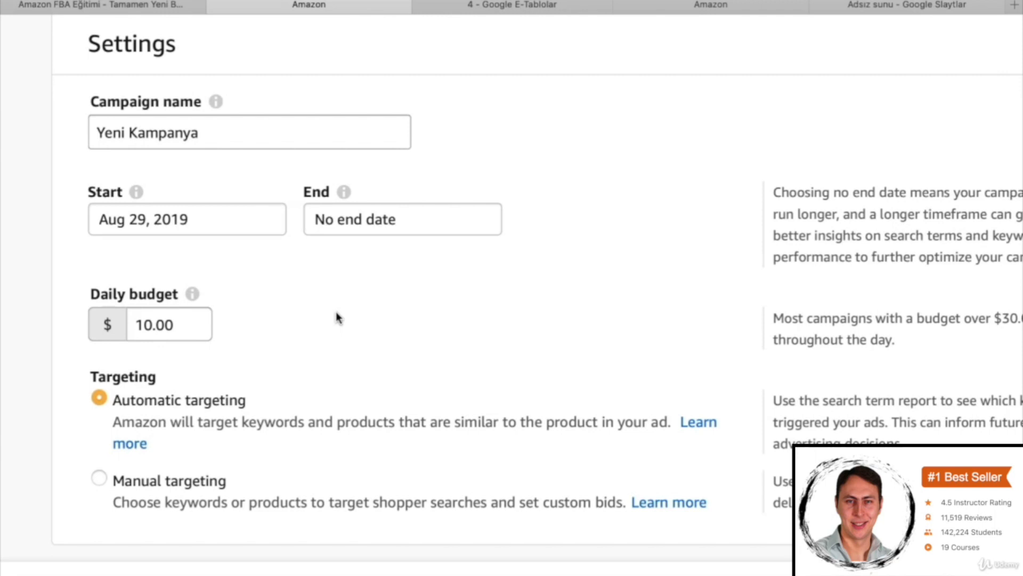
pyautogui.click(155, 325)
pyautogui.click(340, 326)
pyautogui.click(325, 322)
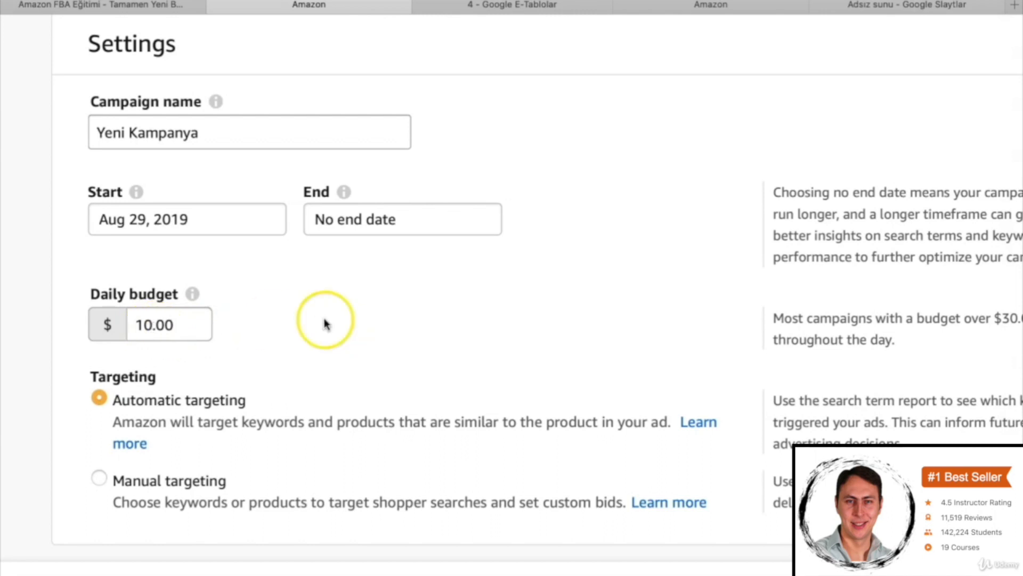
pyautogui.click(158, 325)
pyautogui.click(278, 328)
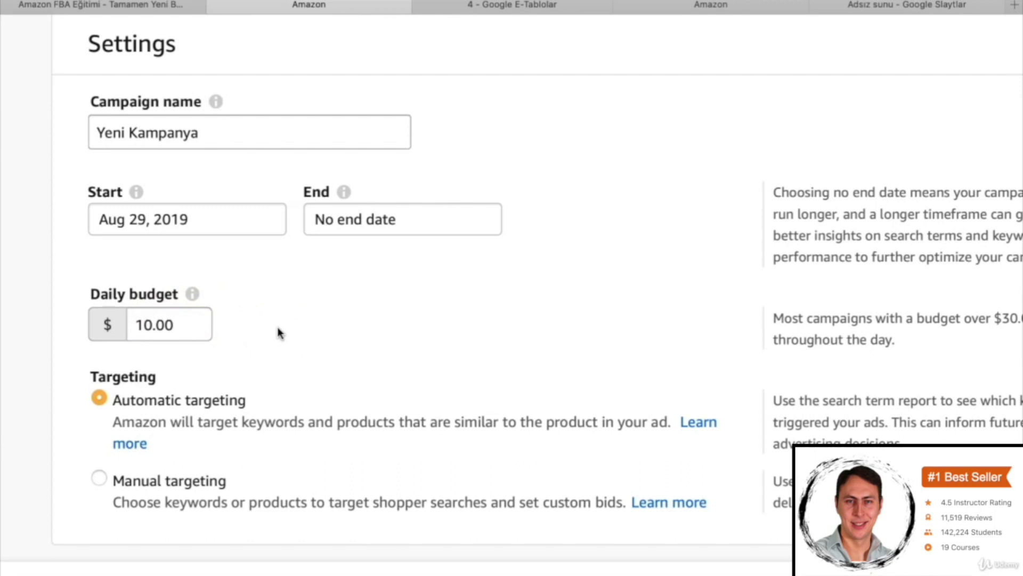
pyautogui.click(187, 323)
pyautogui.click(252, 347)
pyautogui.click(304, 344)
pyautogui.click(150, 325)
pyautogui.click(223, 324)
pyautogui.click(152, 326)
pyautogui.click(304, 332)
pyautogui.click(331, 334)
# - Choose "Dynamic bids - up and down" as the campaign bidding strategy
pyautogui.scroll(-1, 332, 339)
pyautogui.scroll(-2, 332, 340)
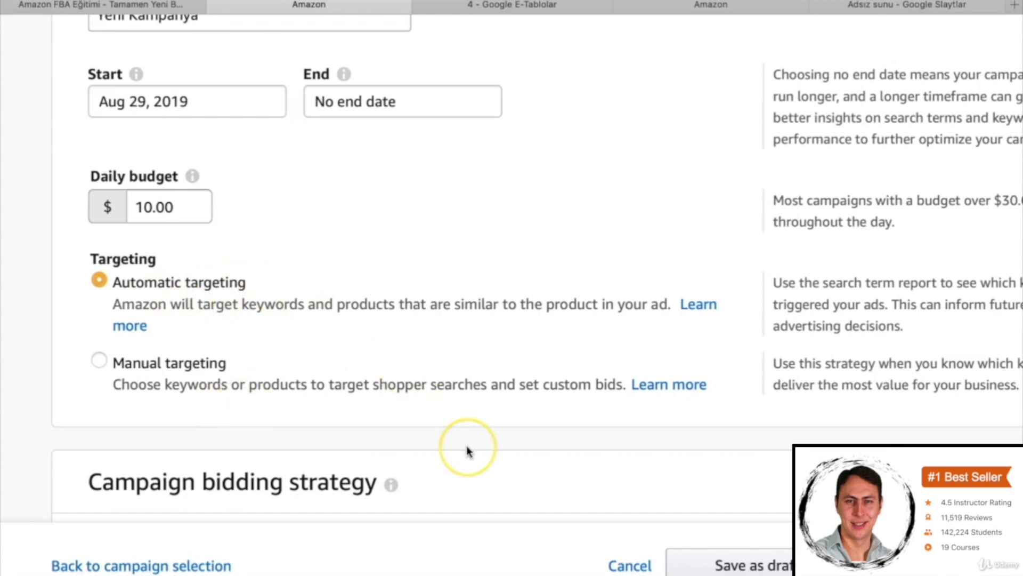
pyautogui.scroll(-5, 468, 450)
pyautogui.scroll(1, 426, 373)
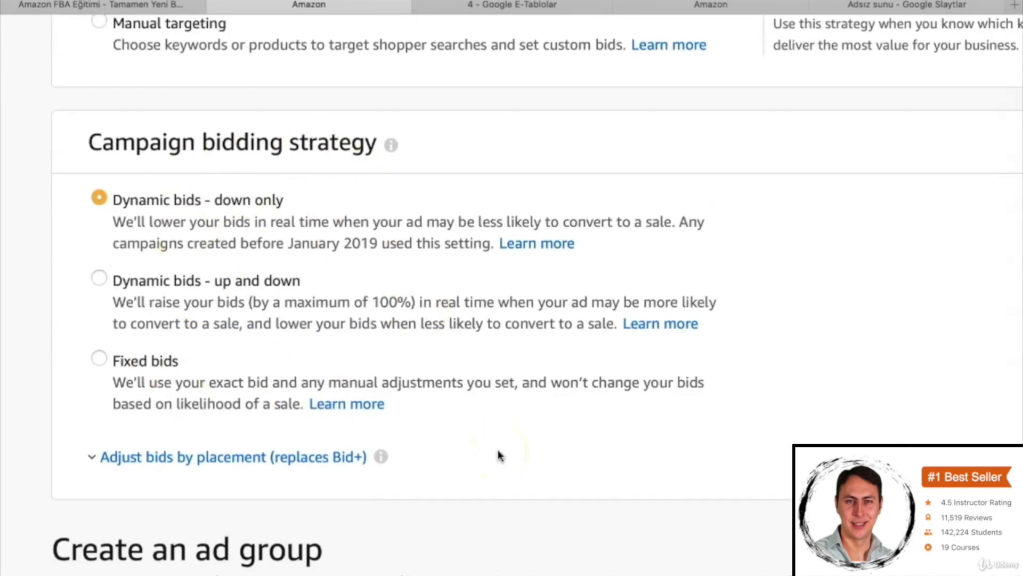
pyautogui.scroll(-15, 477, 448)
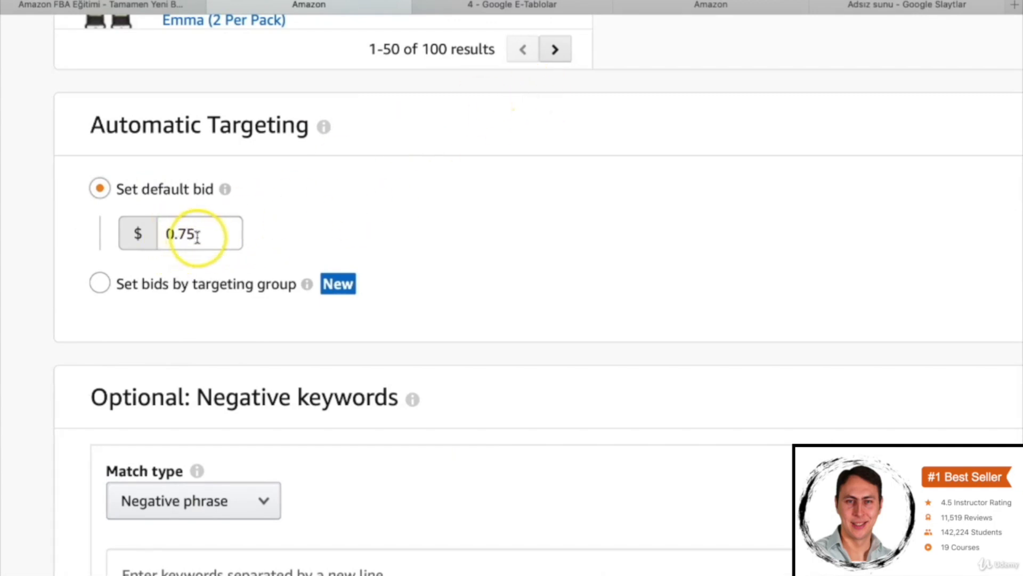
pyautogui.scroll(15, 605, 126)
pyautogui.scroll(2, 597, 119)
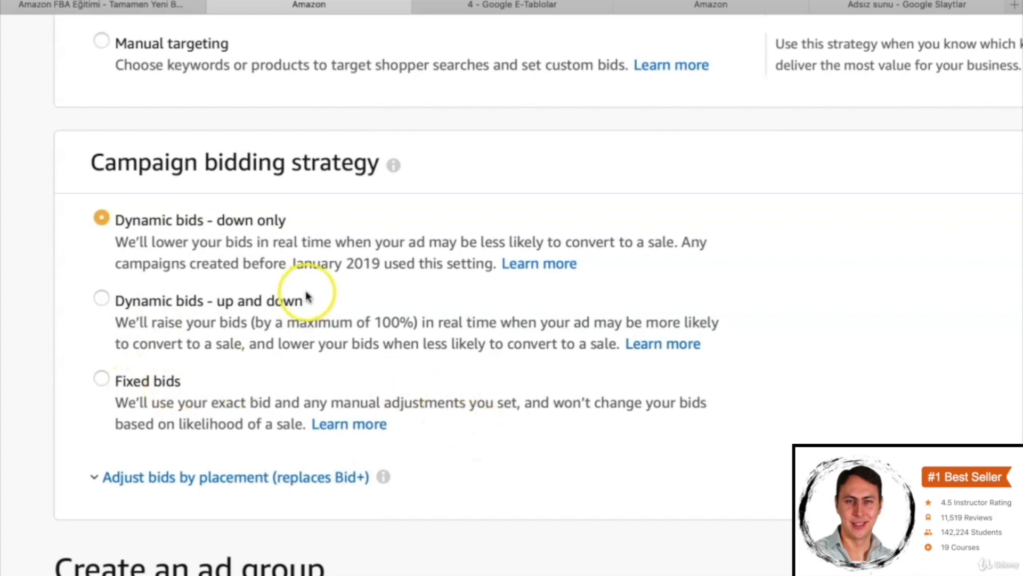
pyautogui.click(130, 303)
# - Expand the bid adjustments by placement to view their options, and collapse them again
pyautogui.scroll(-3, 133, 301)
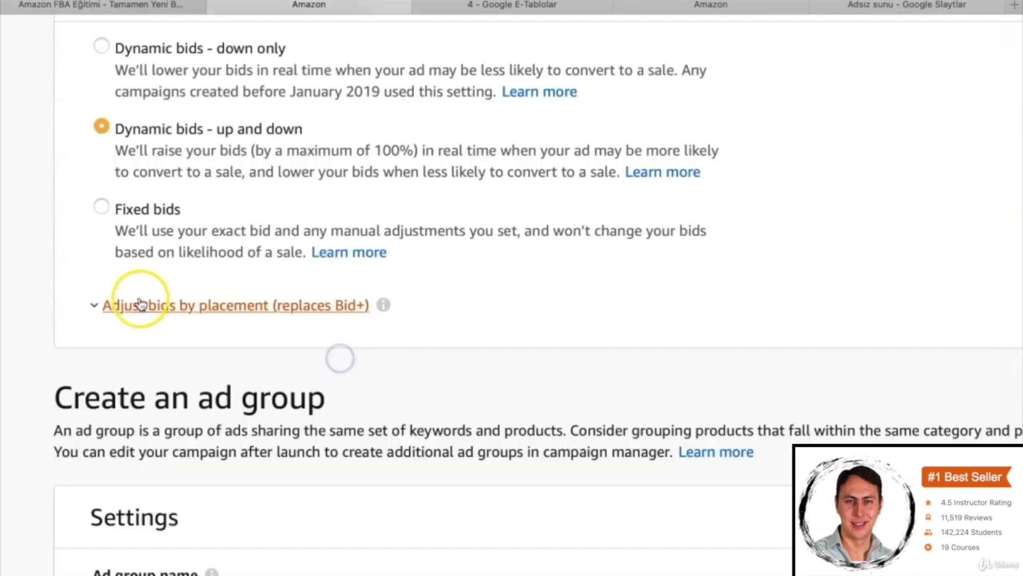
pyautogui.click(288, 309)
pyautogui.scroll(-1, 386, 325)
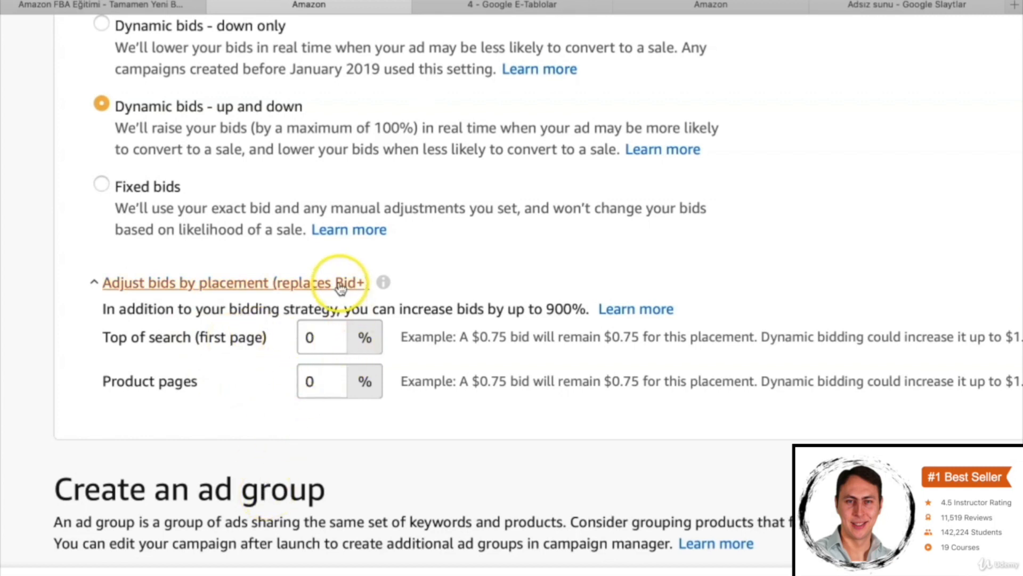
pyautogui.click(255, 282)
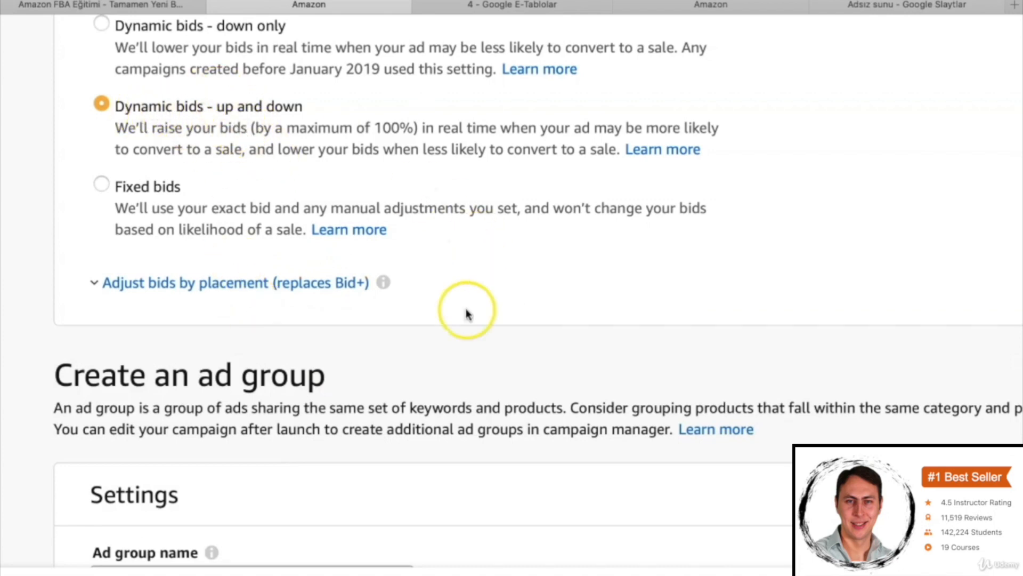
pyautogui.scroll(-1, 467, 314)
pyautogui.scroll(2, 468, 314)
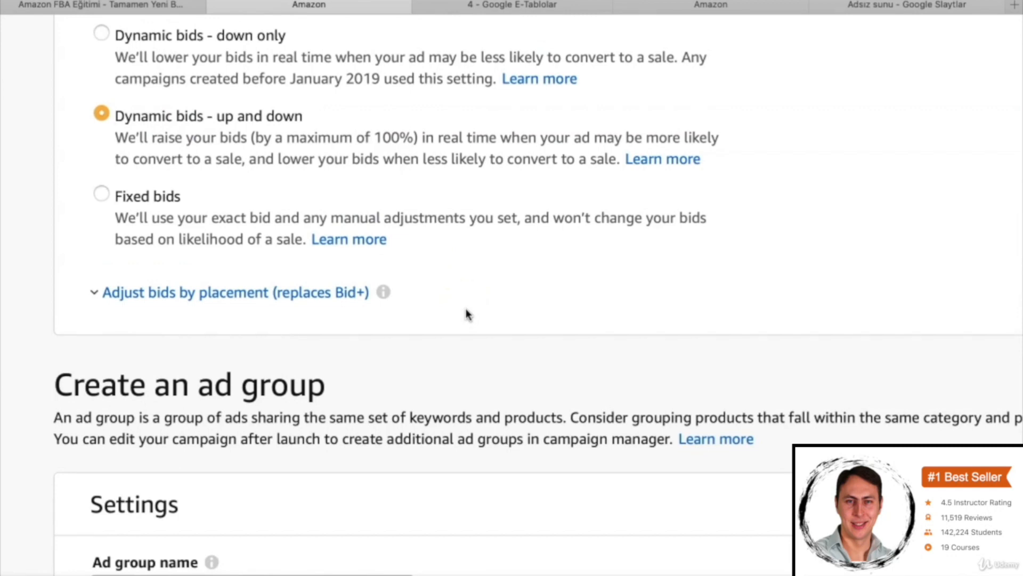
# - Name the ad group "Otomatik"
pyautogui.scroll(-5, 465, 309)
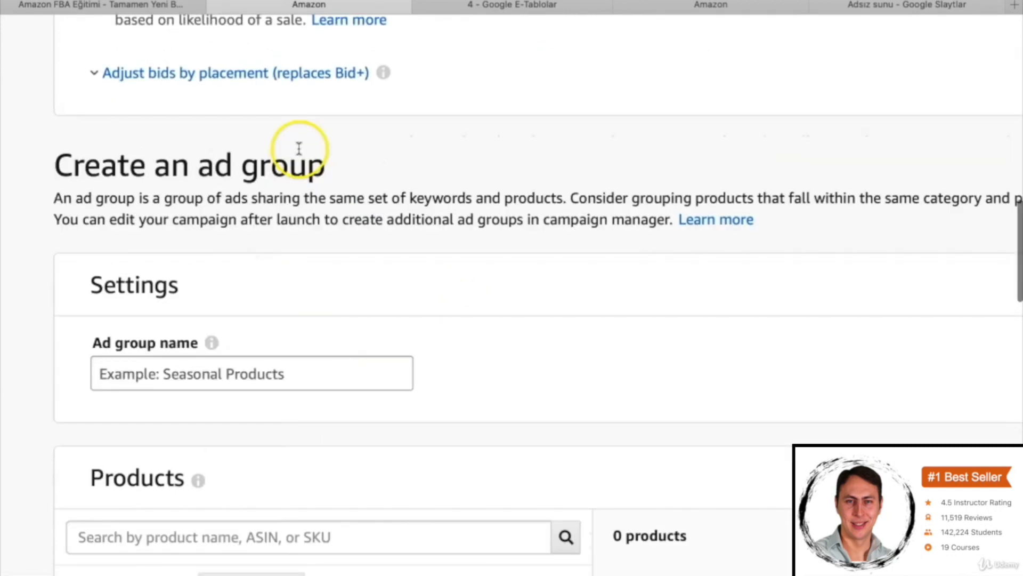
pyautogui.click(221, 373)
pyautogui.click(203, 371)
pyautogui.click(203, 373)
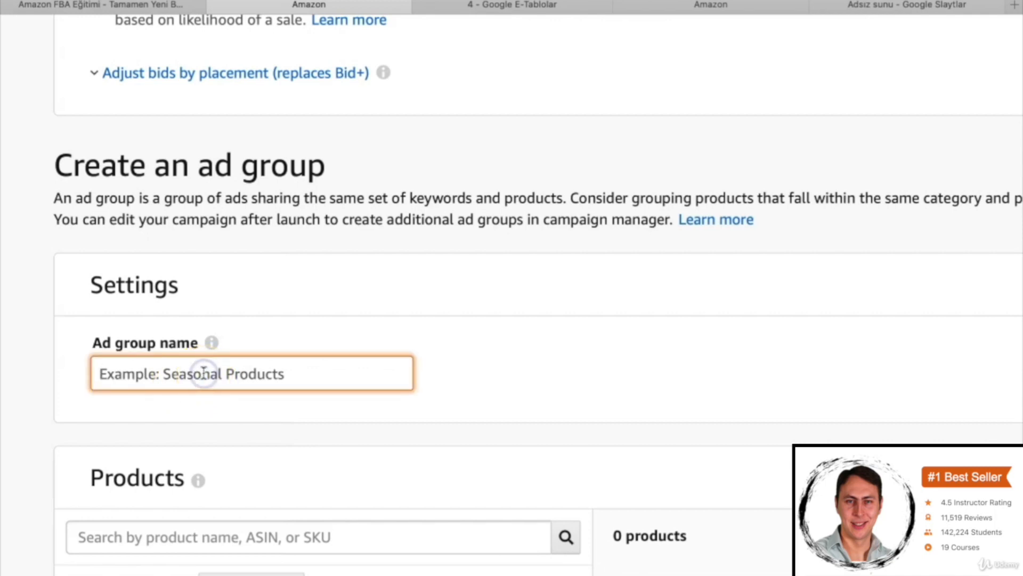
pyautogui.write('Otomatik')
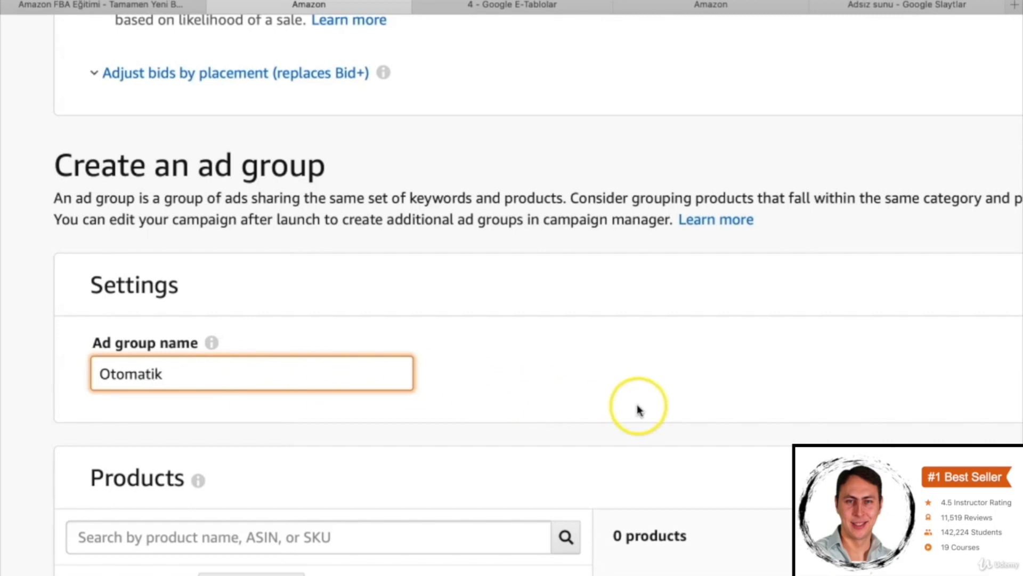
# - Browse the product list and add one product to the ad group
pyautogui.scroll(-8, 637, 407)
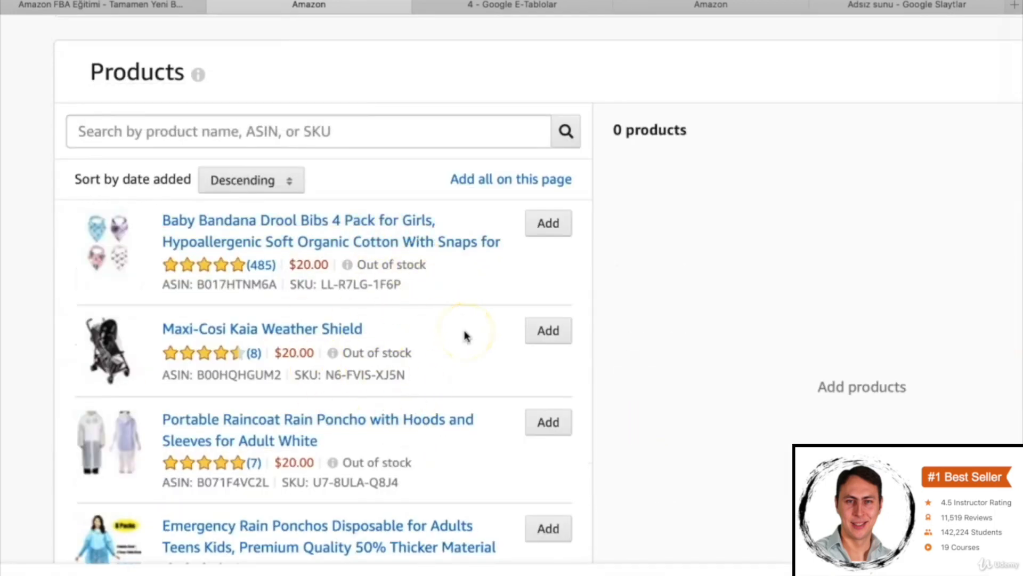
pyautogui.scroll(-2, 435, 419)
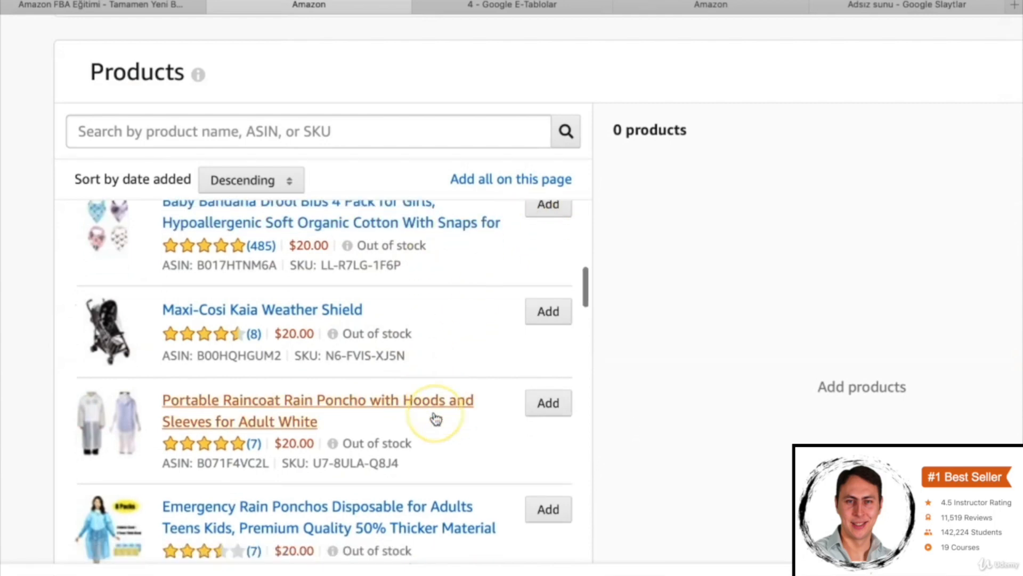
pyautogui.scroll(3, 435, 418)
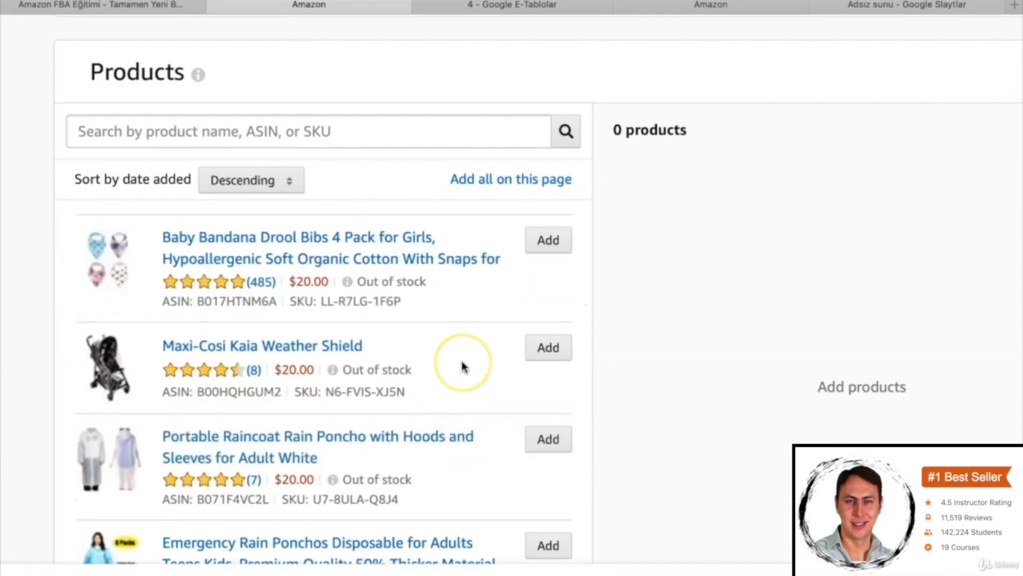
pyautogui.scroll(-4, 462, 360)
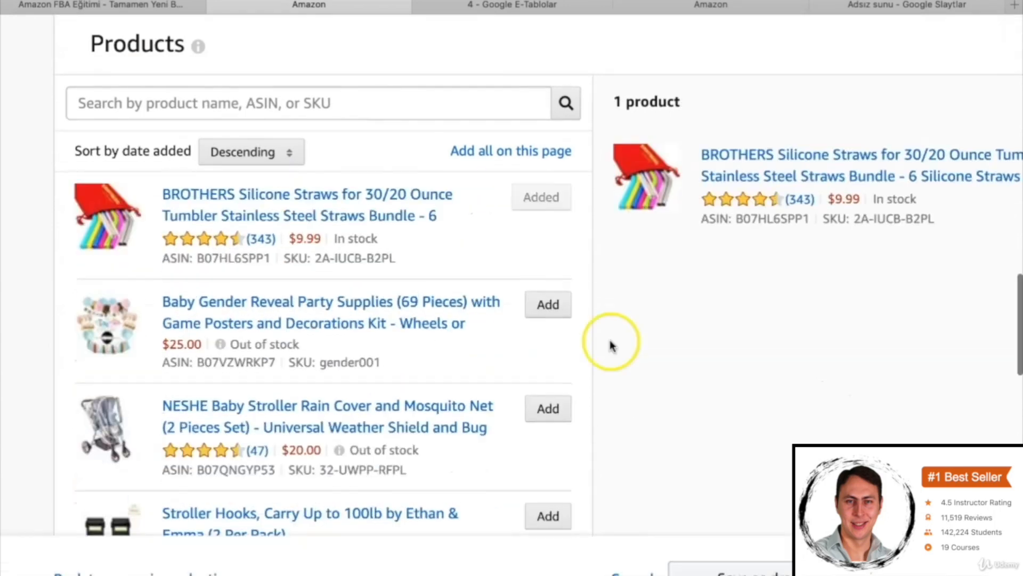
# - Examine the automatic targeting default bid and the optional negative keywords settings
pyautogui.scroll(-10, 610, 344)
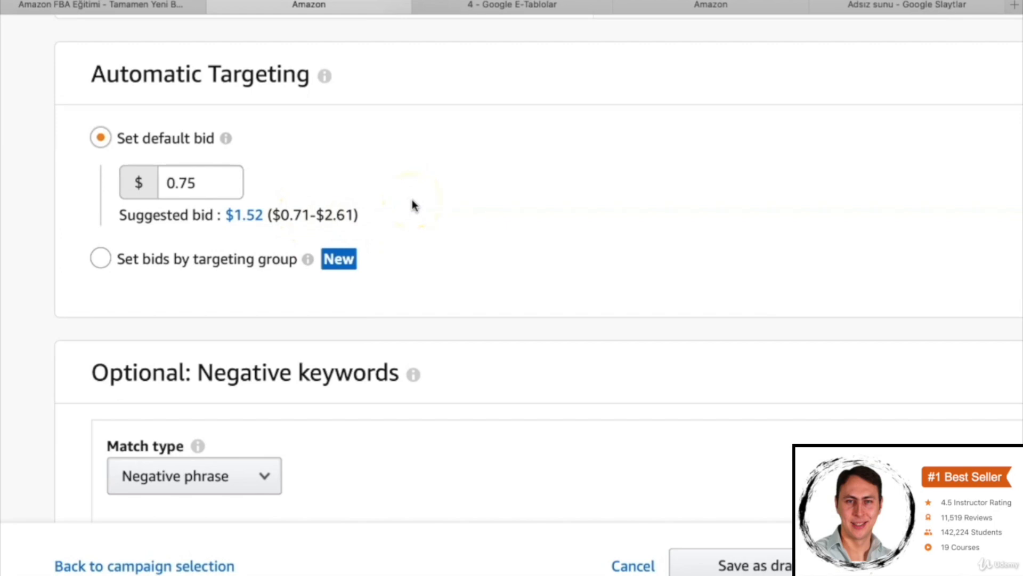
pyautogui.click(202, 183)
pyautogui.click(227, 176)
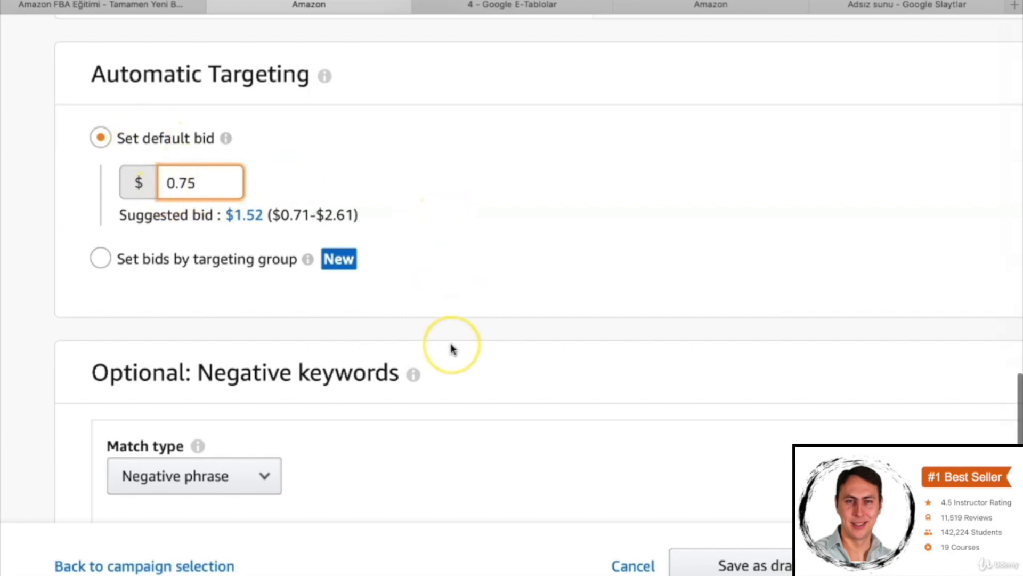
pyautogui.scroll(-3, 451, 348)
pyautogui.scroll(-2, 451, 348)
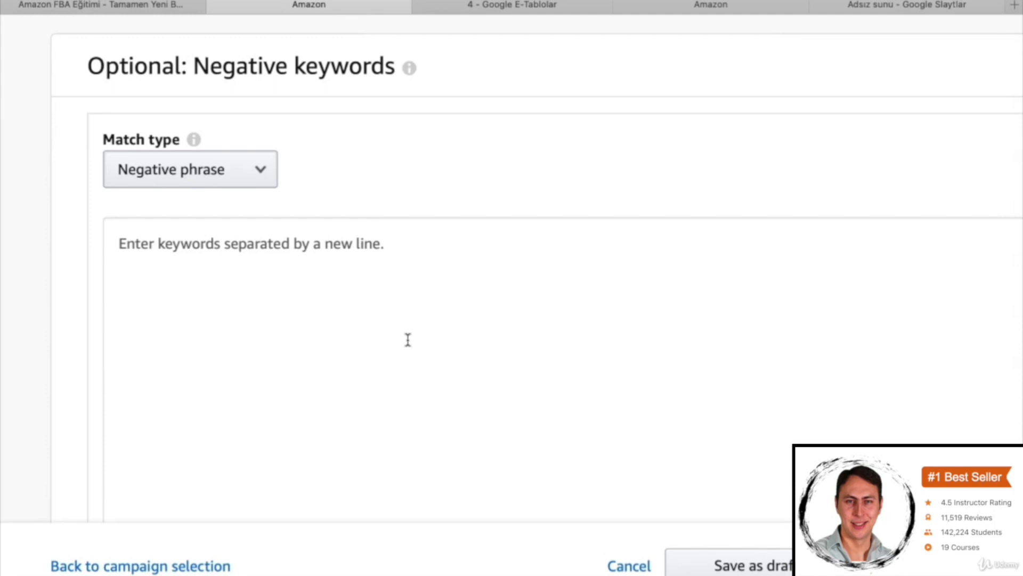
pyautogui.click(224, 240)
pyautogui.scroll(-7, 371, 208)
pyautogui.scroll(-1, 580, 291)
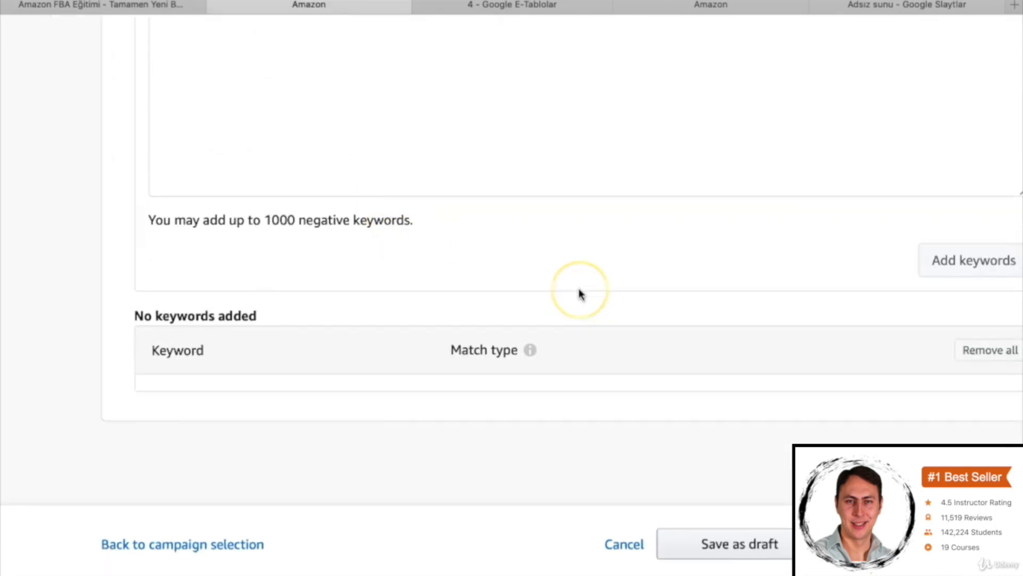
# - Launch the campaign and review its campaign and ad group summary
pyautogui.scroll(-2, 580, 294)
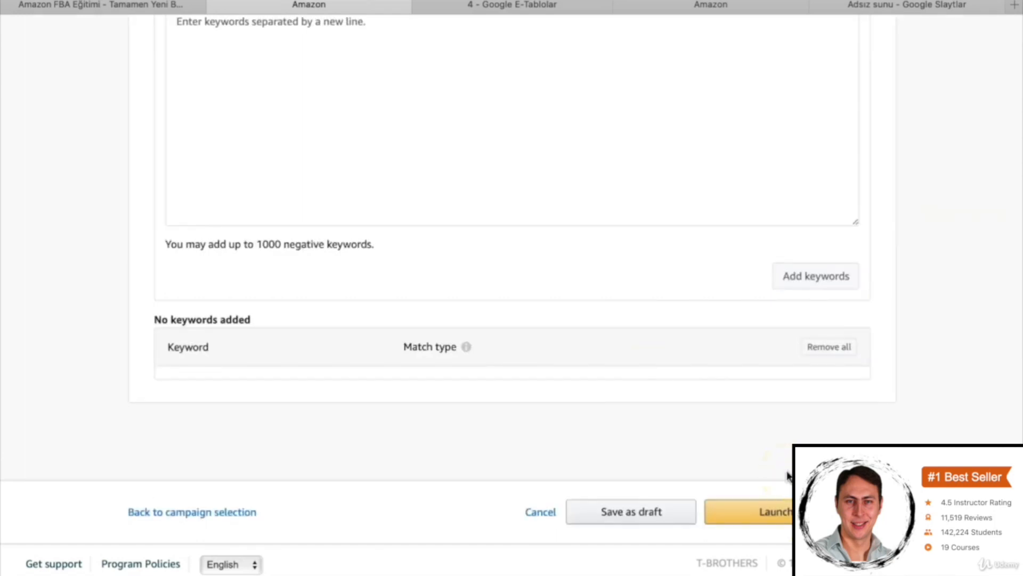
pyautogui.click(788, 512)
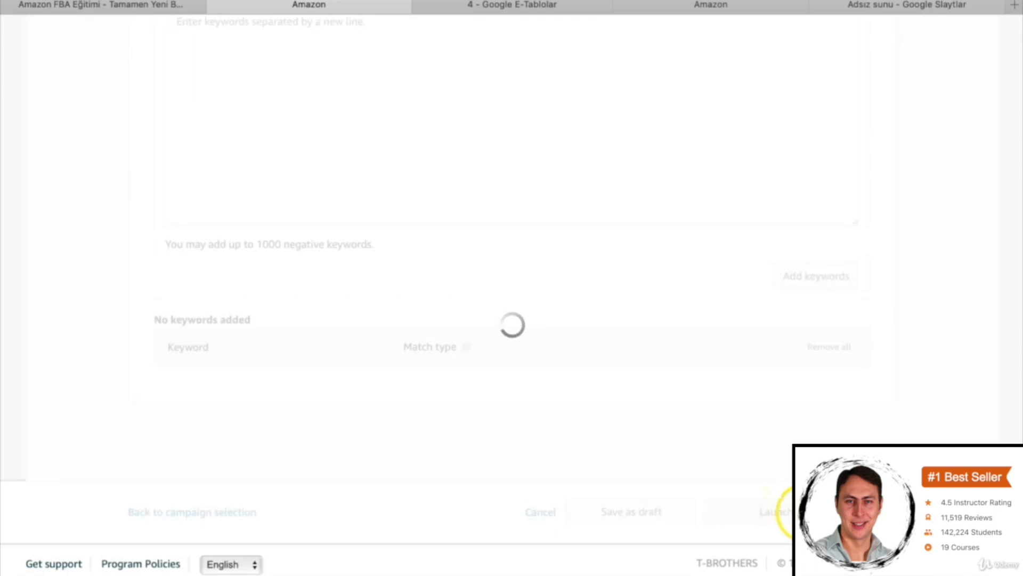
pyautogui.scroll(-3, 541, 356)
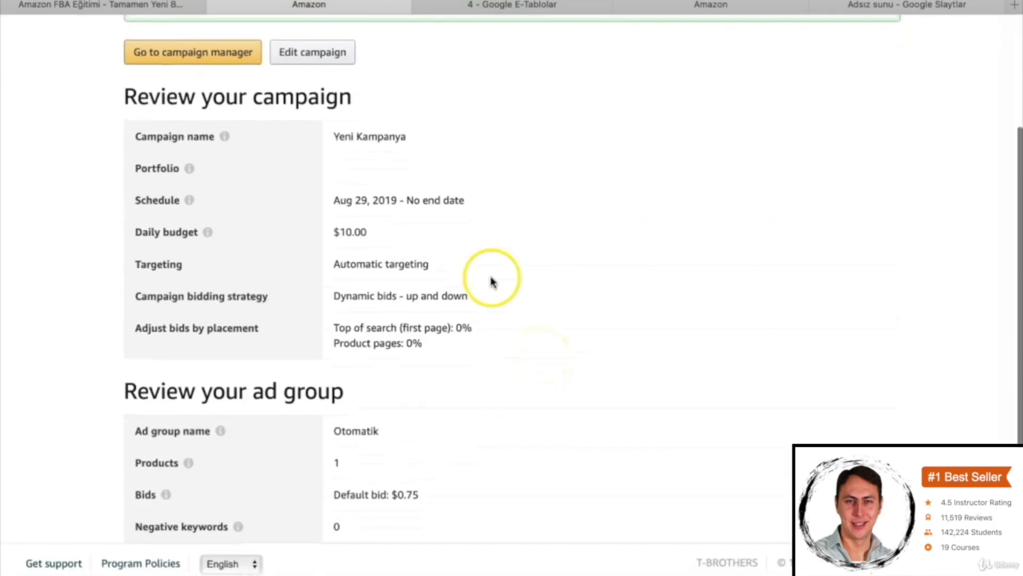